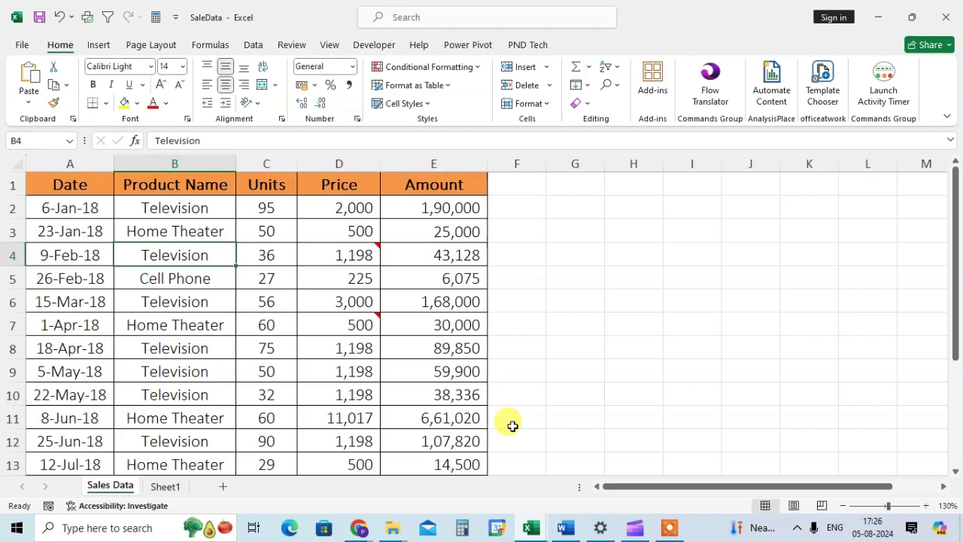
Step: Open the ribbon customization options and list All Commands as the source of available commands
click(23, 47)
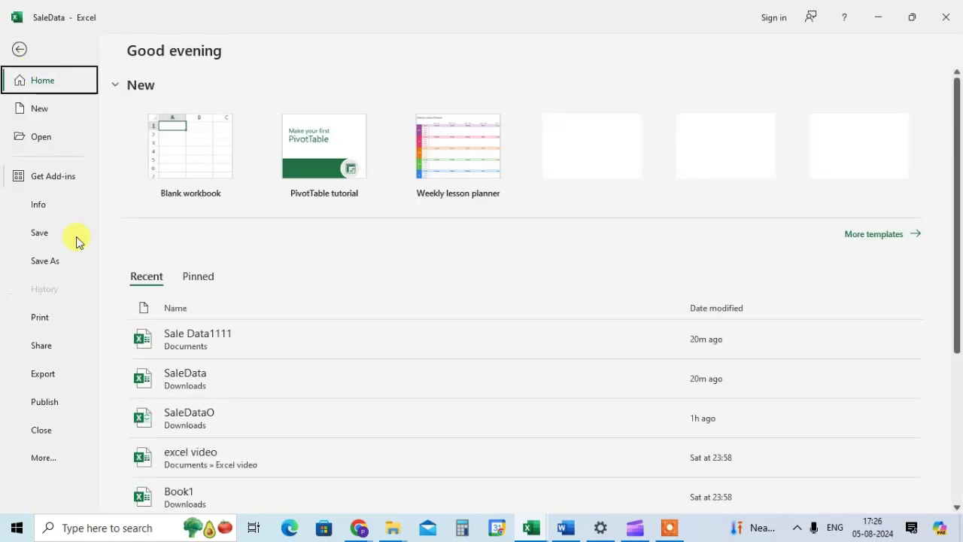
click(42, 458)
click(133, 489)
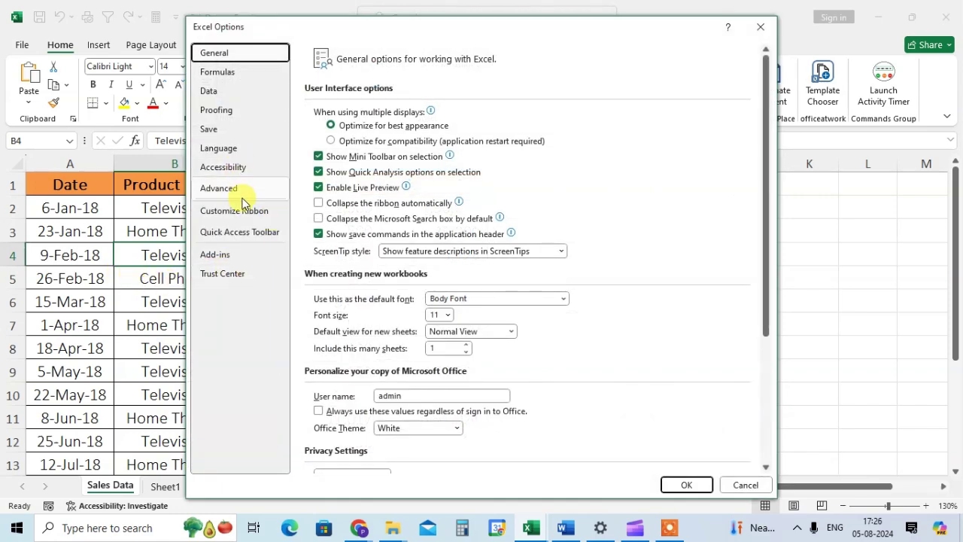
click(233, 211)
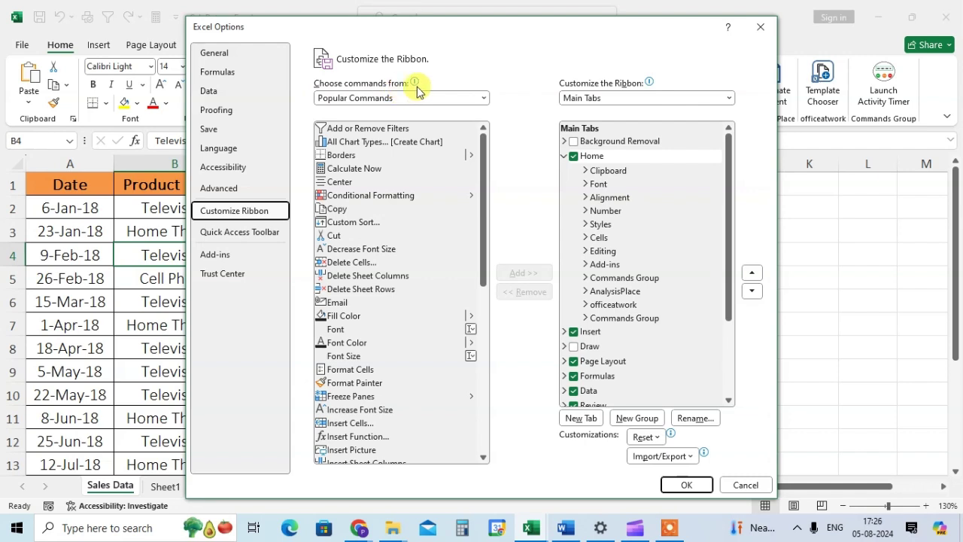
click(484, 99)
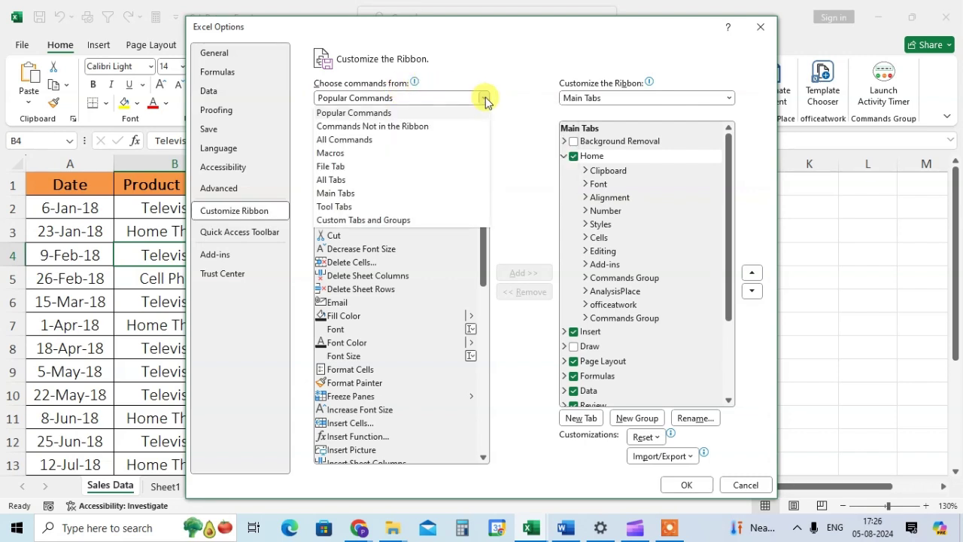
key(Escape)
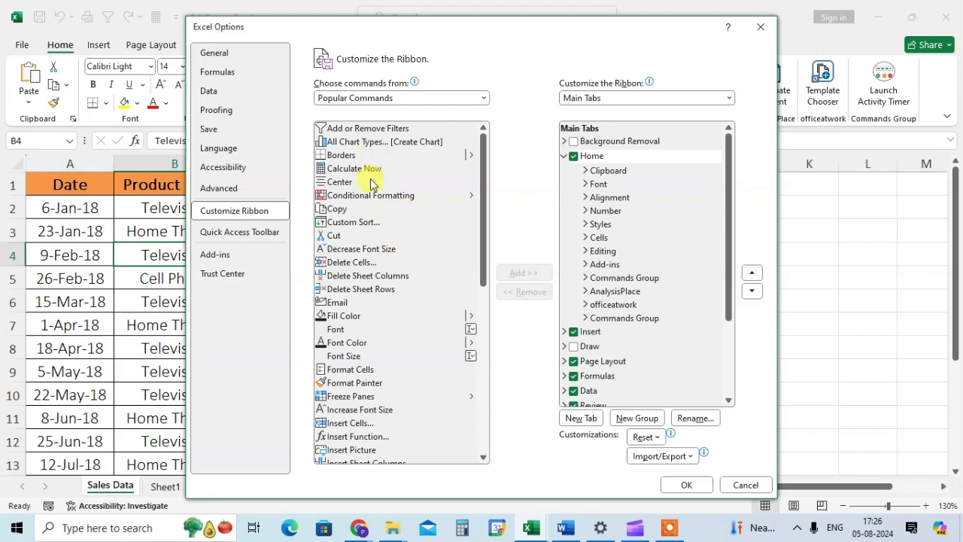
click(370, 223)
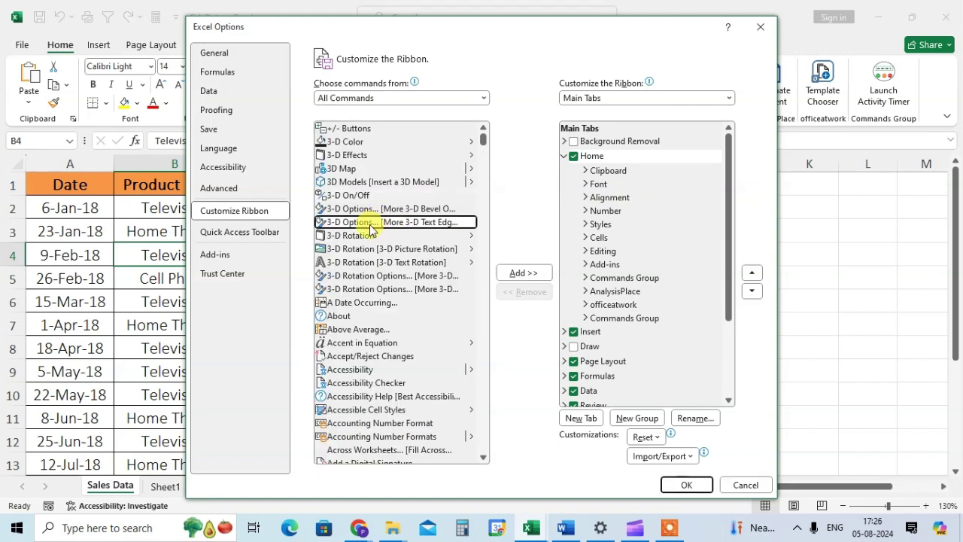
Step: Find and select the Speak Cells command in the list of all commands
key(r)
scroll(404, 359, down, 4)
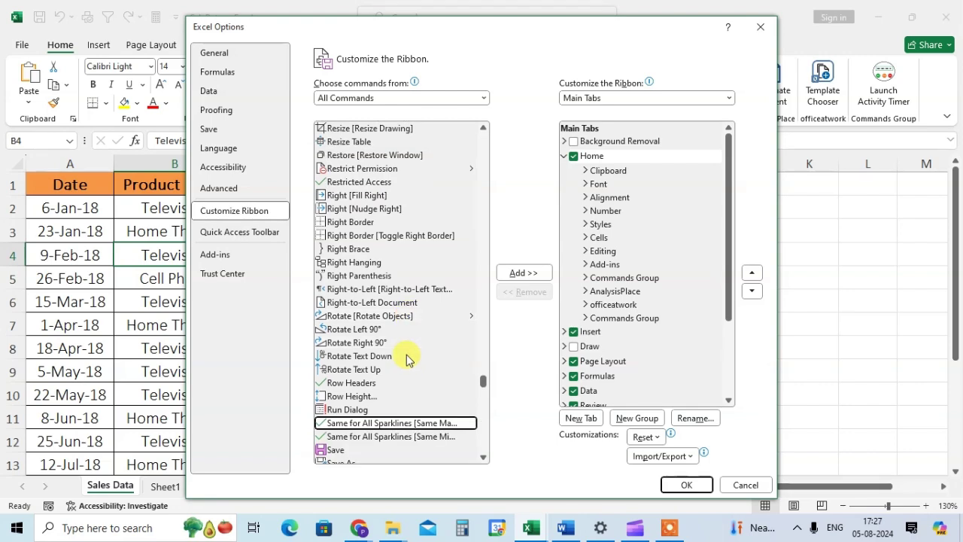
click(406, 355)
scroll(407, 359, down, 11)
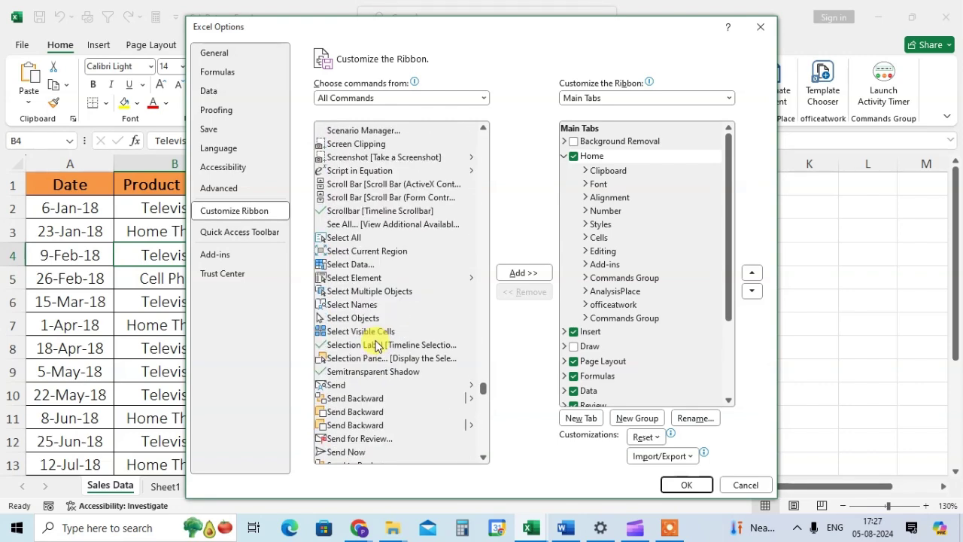
scroll(384, 376, down, 4)
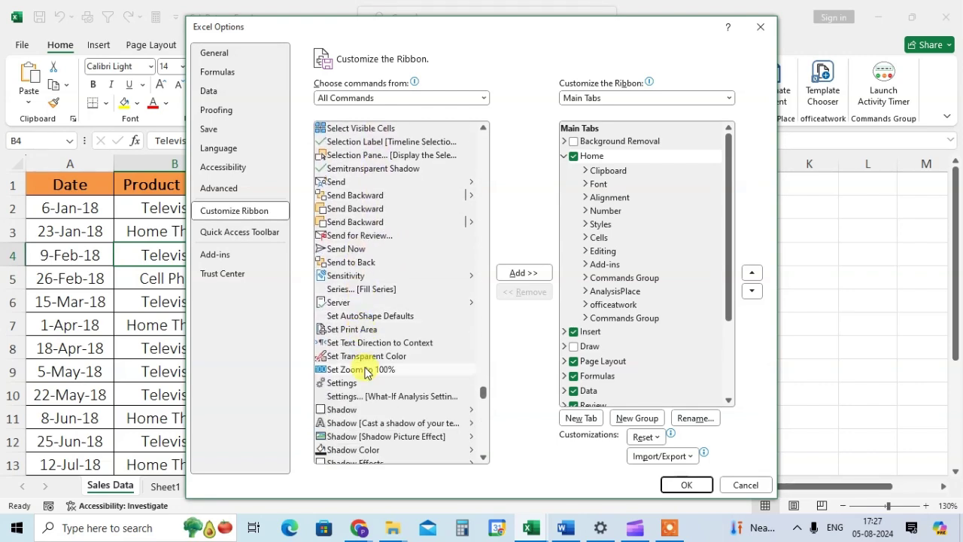
scroll(394, 362, down, 5)
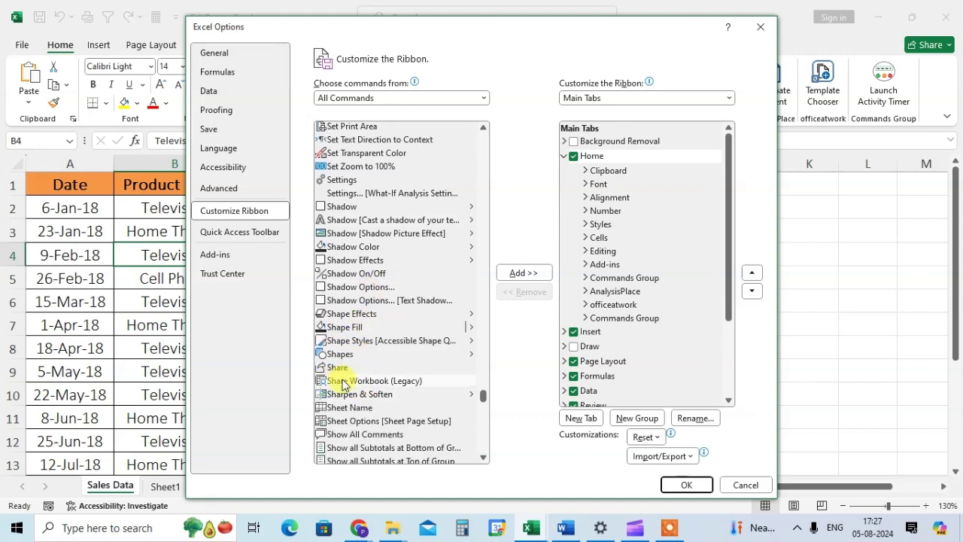
scroll(407, 391, down, 10)
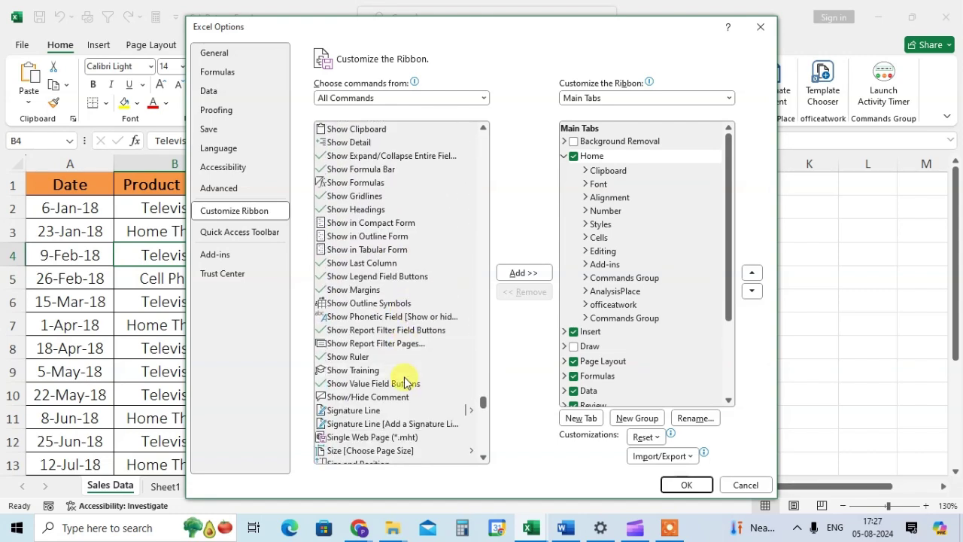
scroll(400, 378, down, 8)
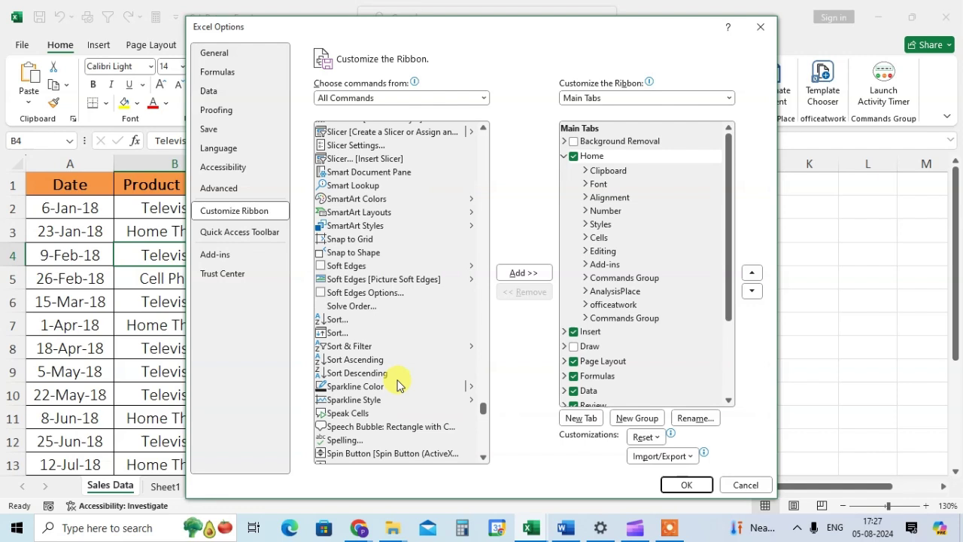
click(340, 379)
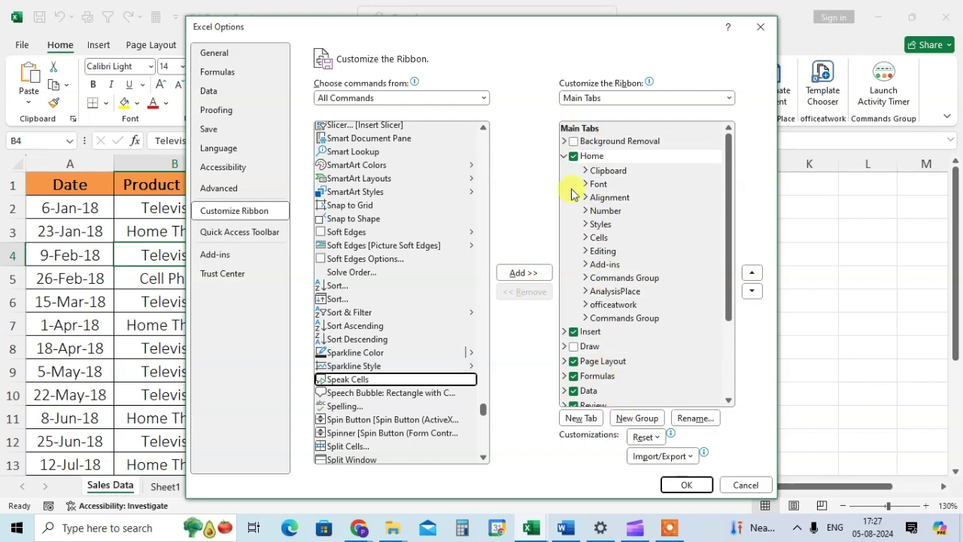
Step: Add Speak Cells to the custom group C of the PND Tech ribbon tab and apply the customization
scroll(602, 346, down, 3)
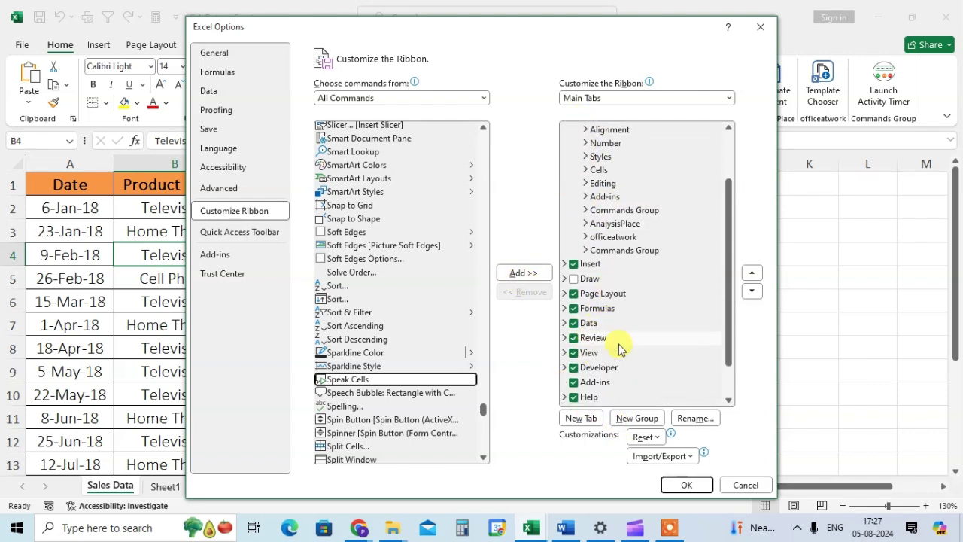
scroll(595, 369, down, 3)
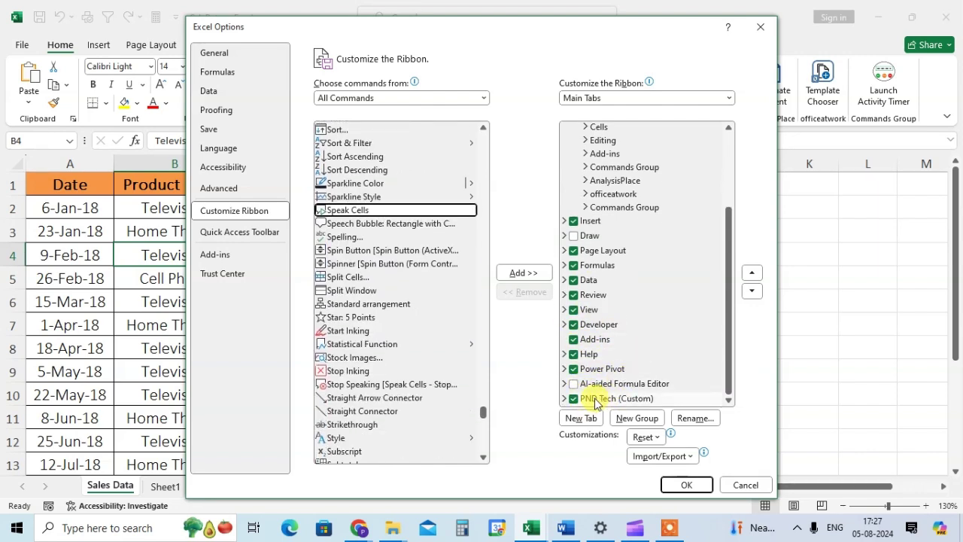
click(598, 399)
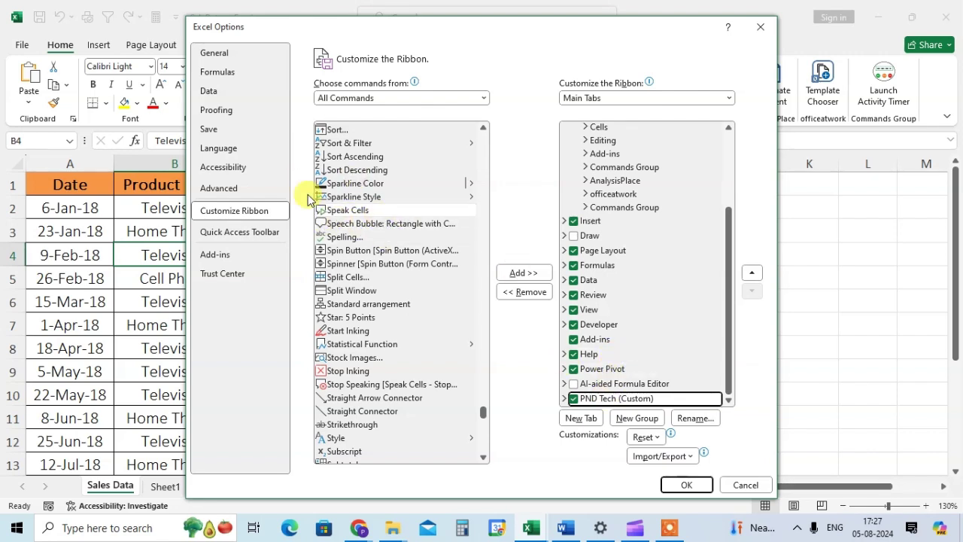
click(564, 401)
click(614, 400)
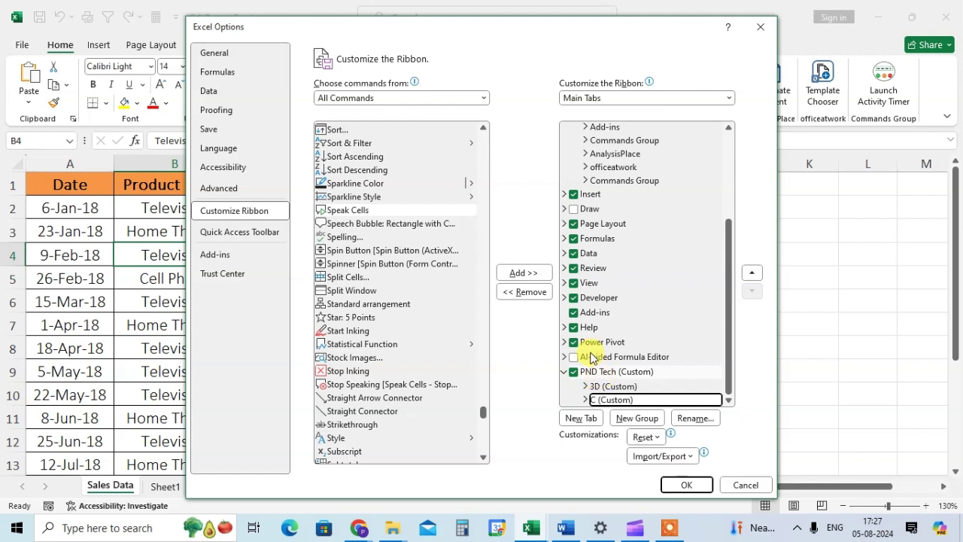
click(524, 272)
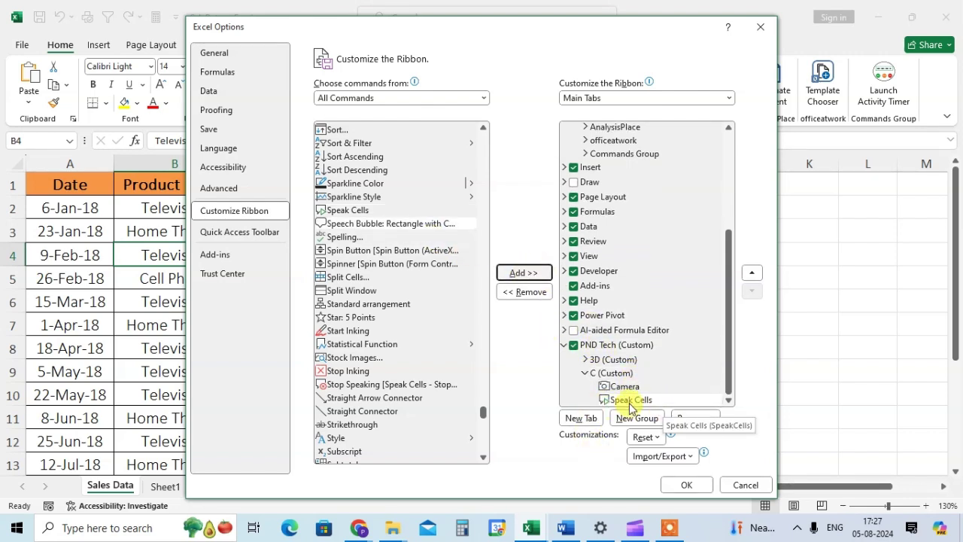
click(685, 485)
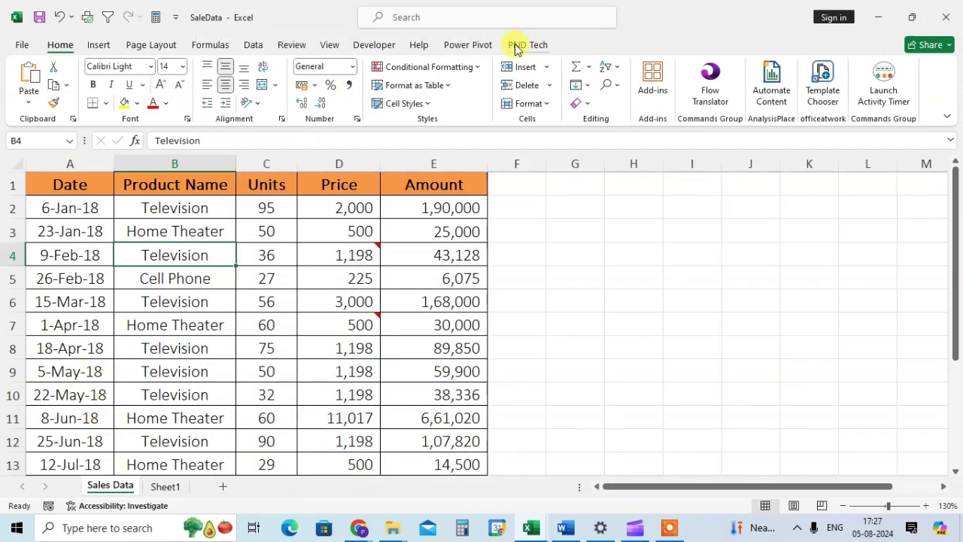
Step: Have the sales table on the Sales Data sheet read aloud with Speak Cells, starting from cell B2, and deselect the table
click(527, 45)
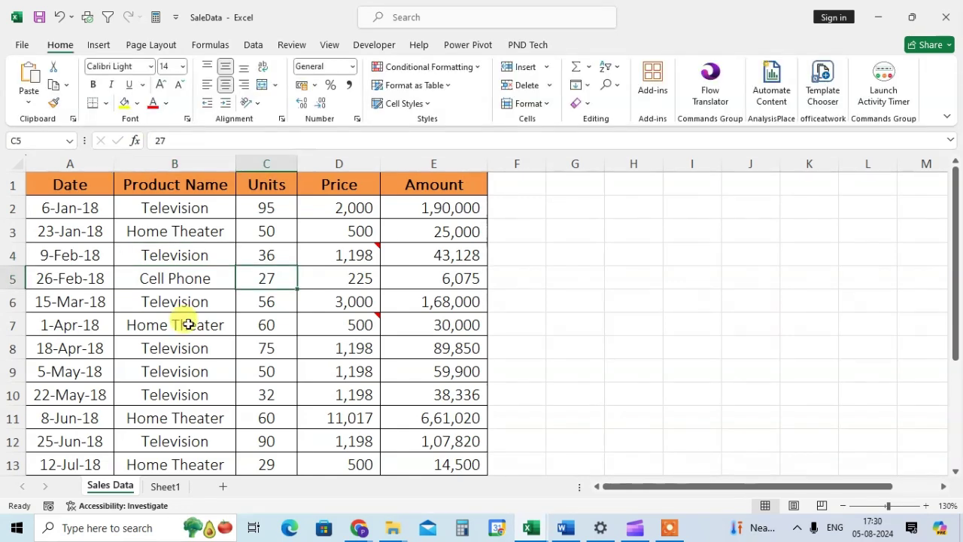
click(67, 201)
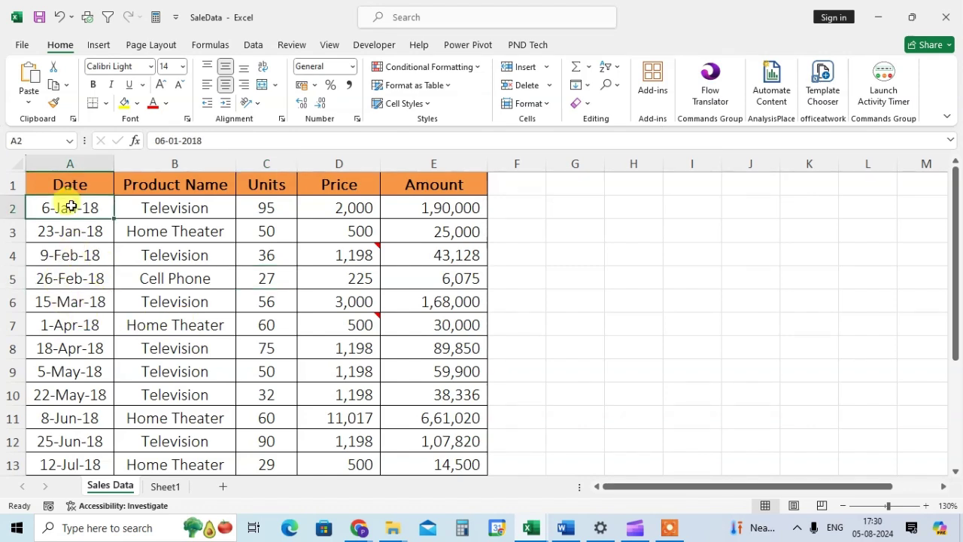
click(172, 208)
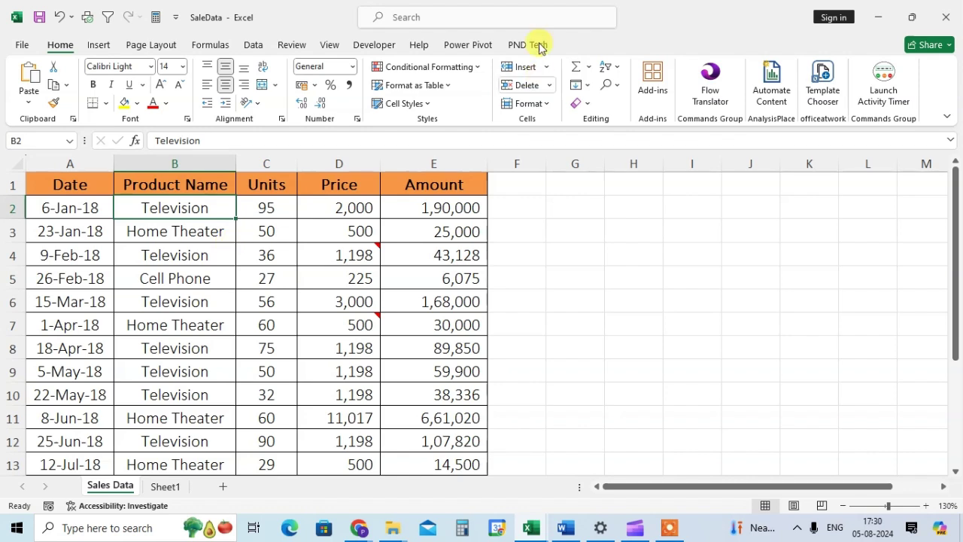
click(512, 46)
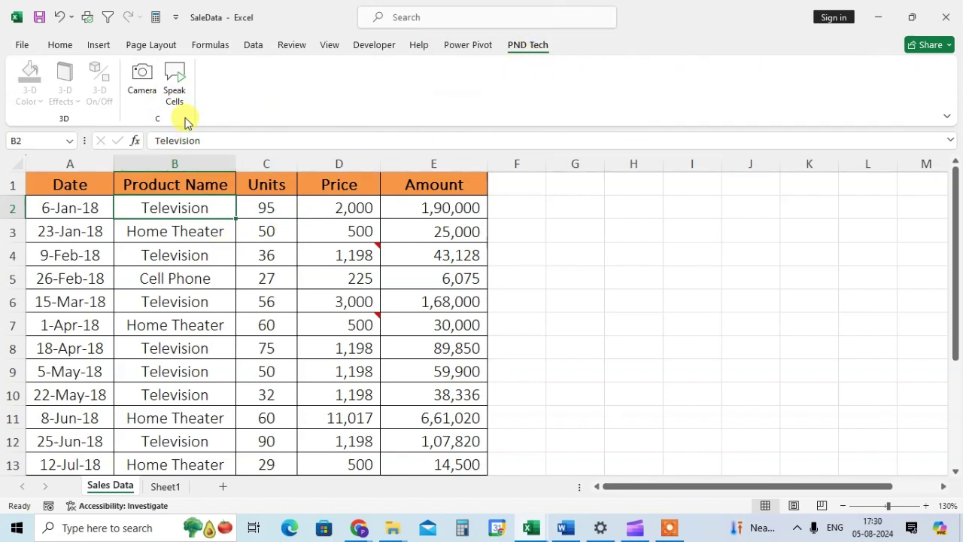
click(174, 82)
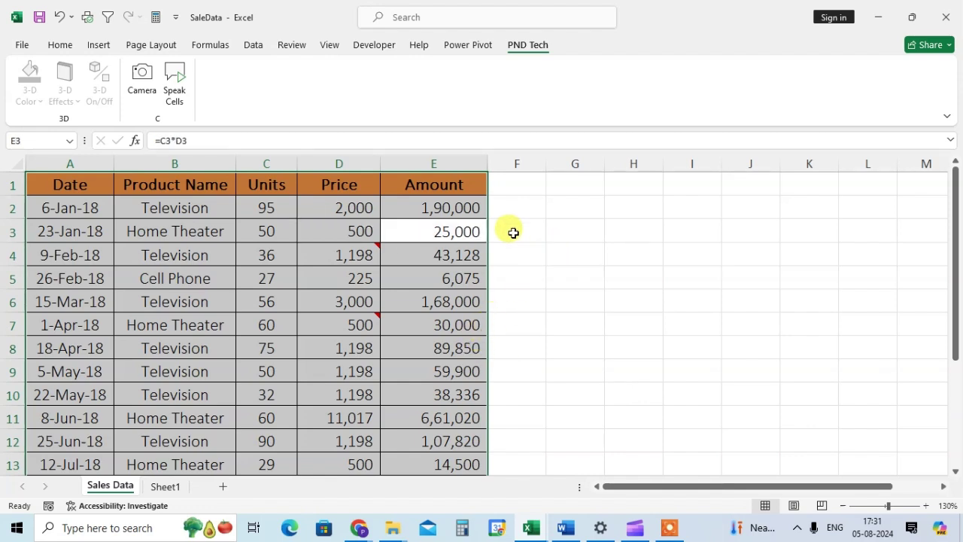
click(513, 233)
mouse_move(316, 312)
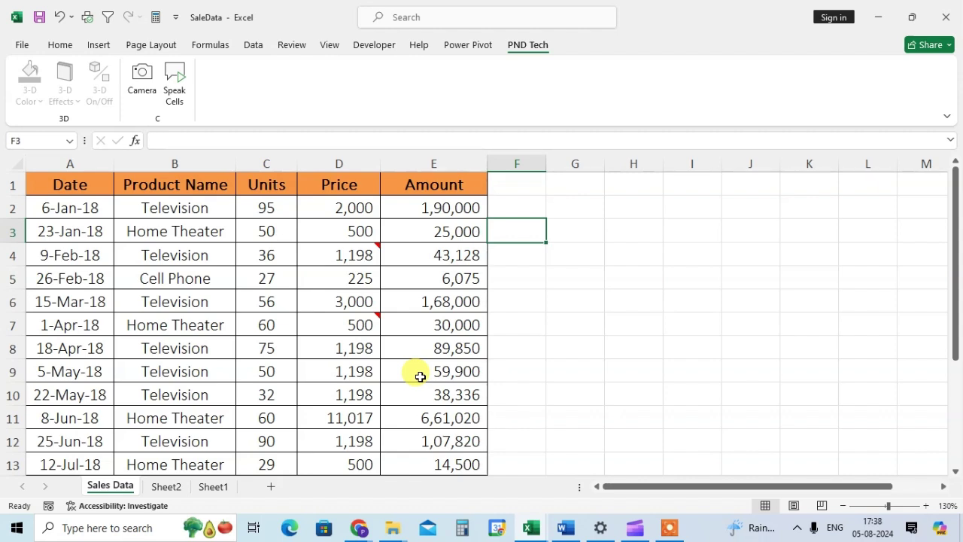
Step: Have the vocabulary definitions on Sheet2 read aloud with Speak Cells, starting from cell A1
click(166, 487)
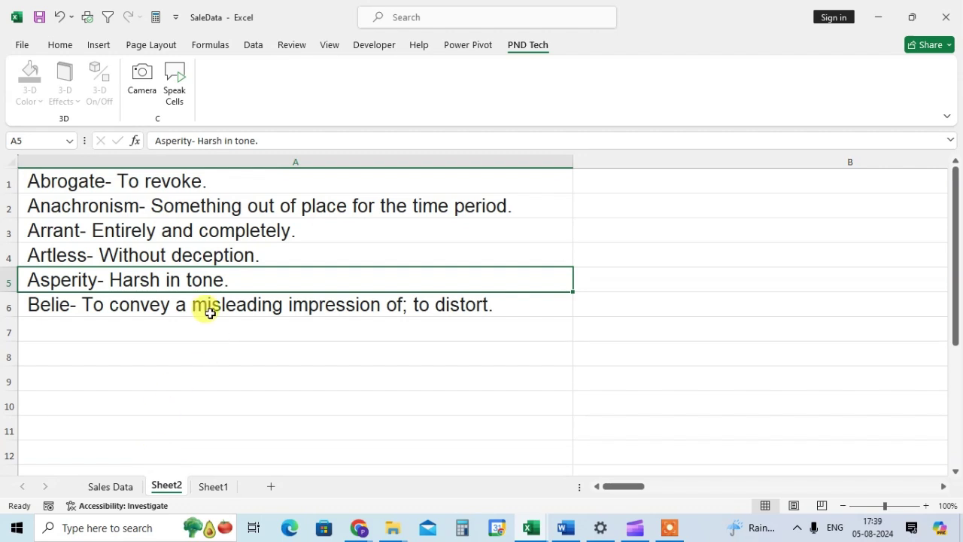
click(242, 182)
click(177, 80)
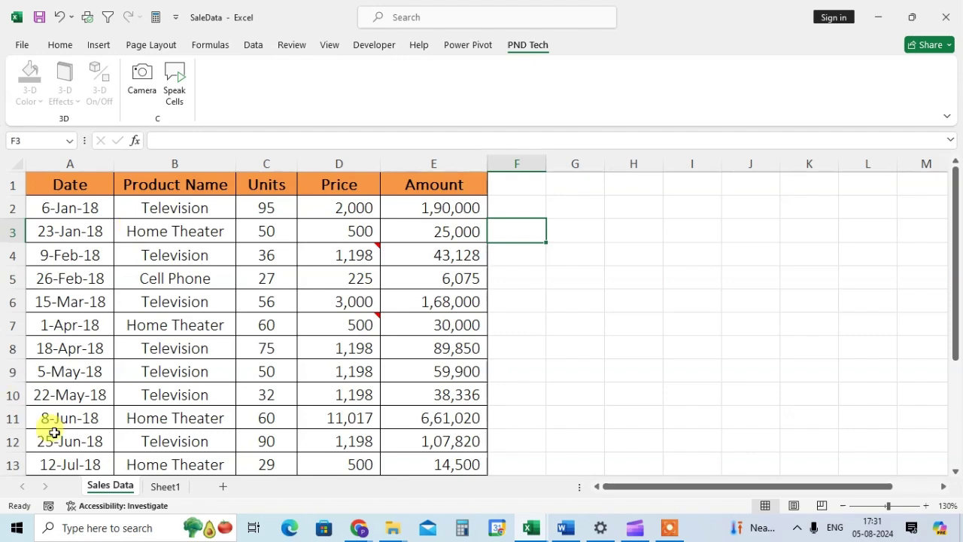
Step: Have cells A3:A4 on Sheet1 read aloud with Speak Cells and deselect them
click(164, 487)
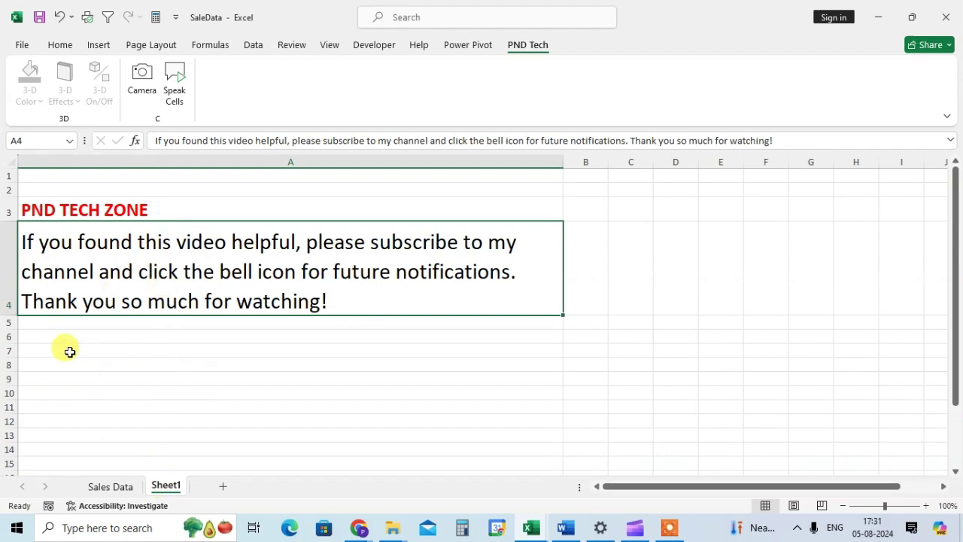
click(180, 106)
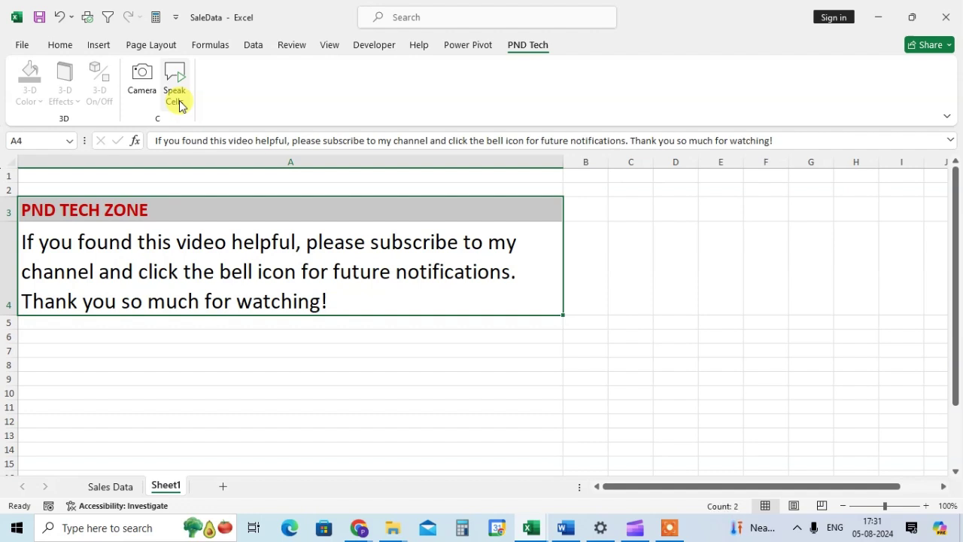
click(236, 380)
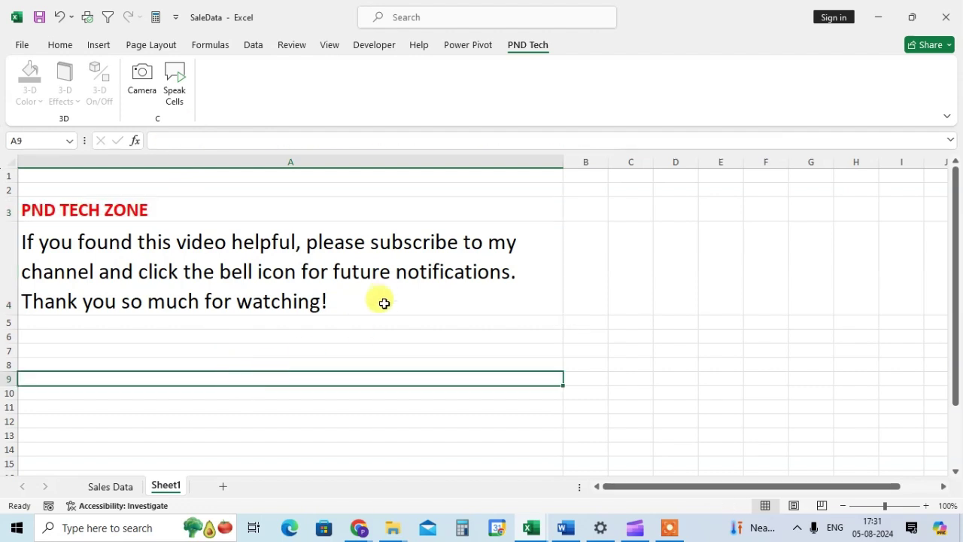